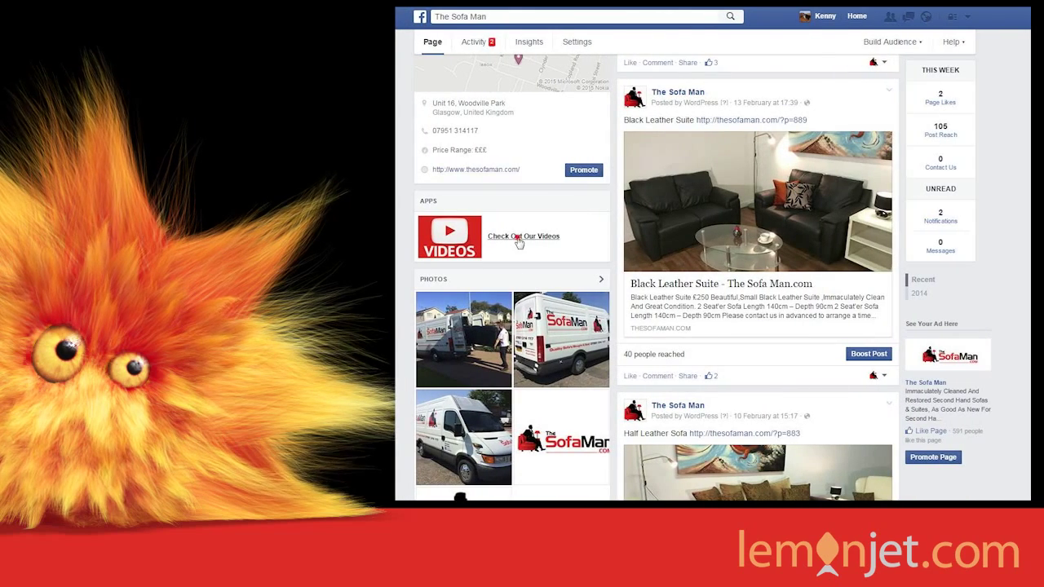
Step: Play the sofa video on the Check Out Our Videos tab, then return to The Sofa Man page
left_click(516, 238)
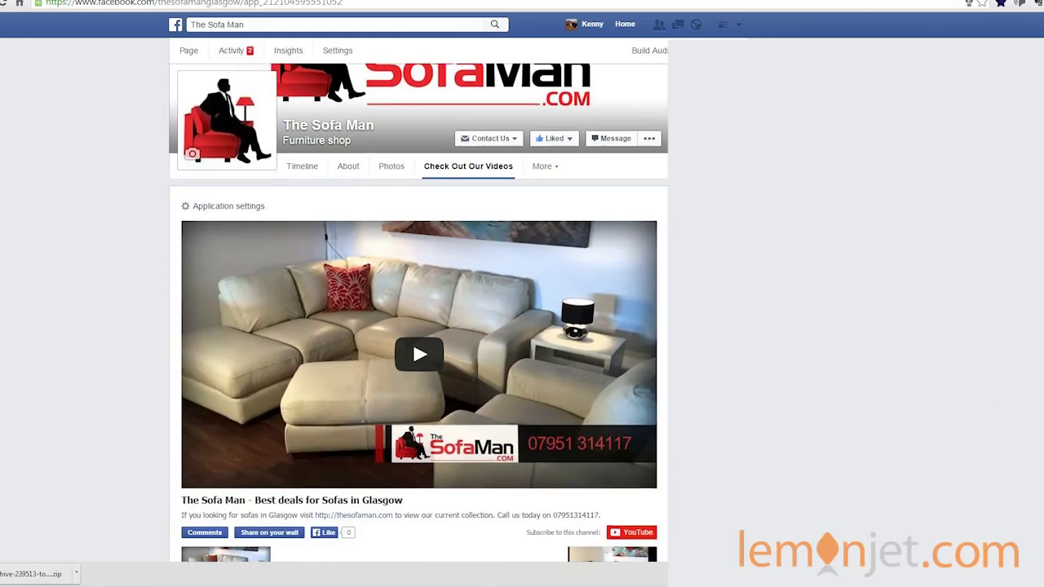
scroll(477, 305, "down", 3)
left_click(419, 238)
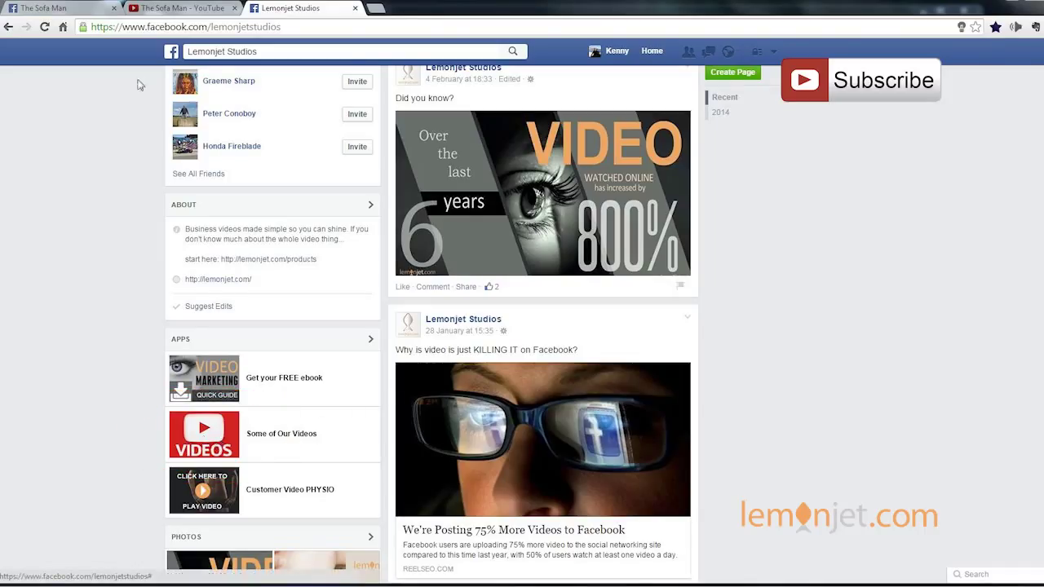
left_click(51, 9)
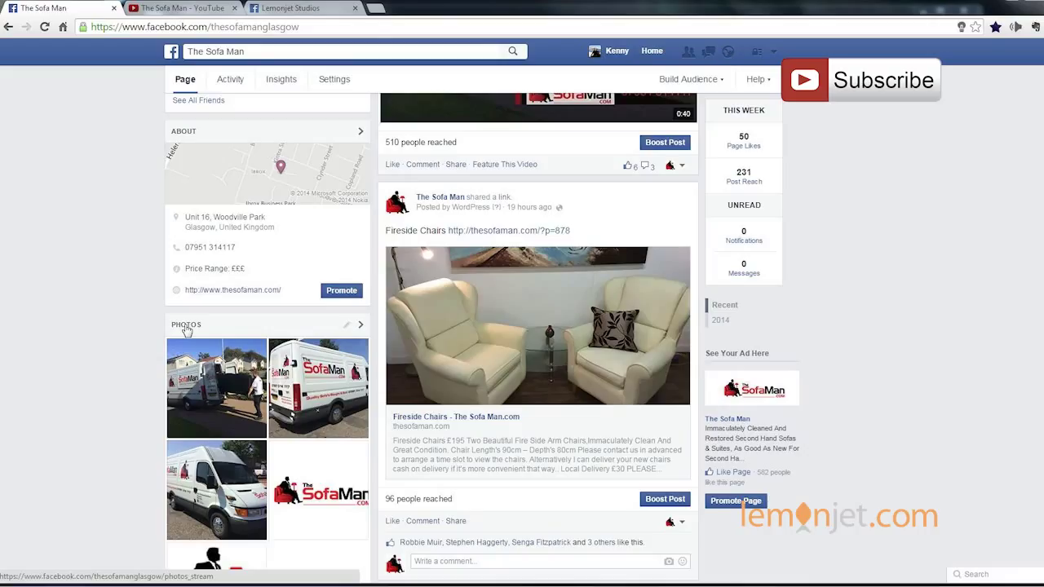
Step: Search Facebook for 'youtube tab app' and open the Youtube Tab app's page
left_click(255, 54)
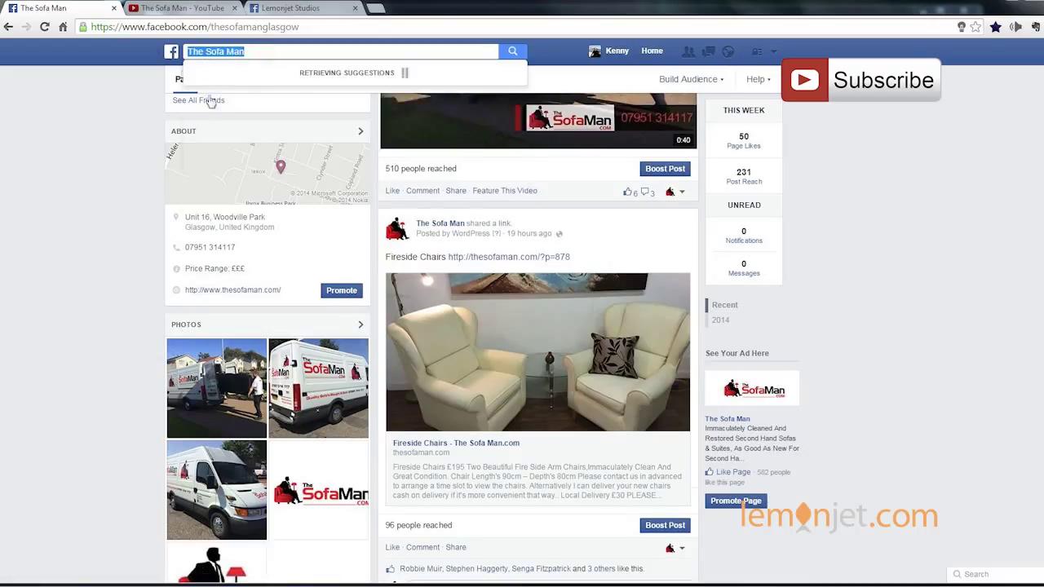
type("youtube")
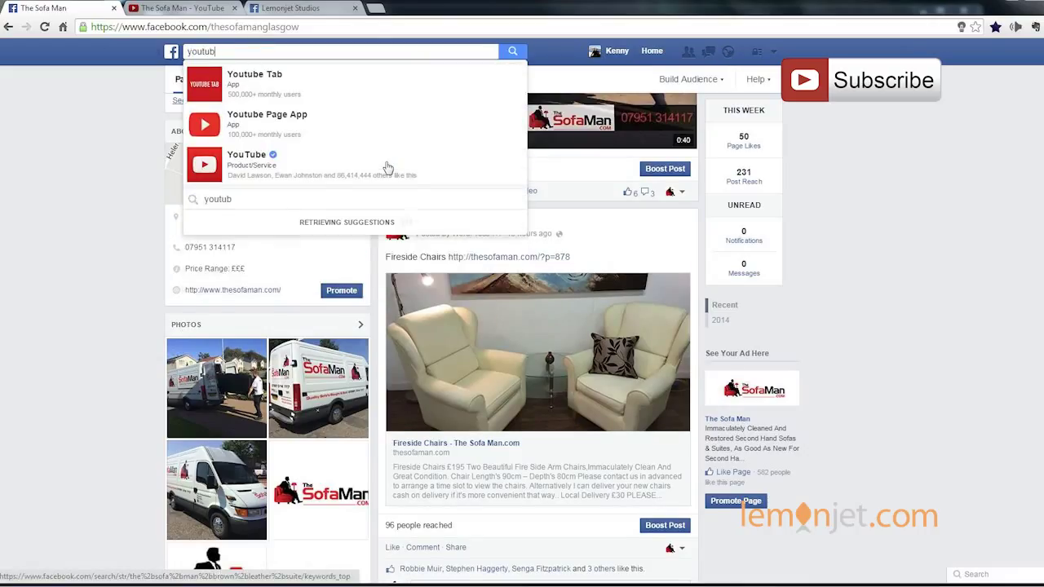
type(" tab app")
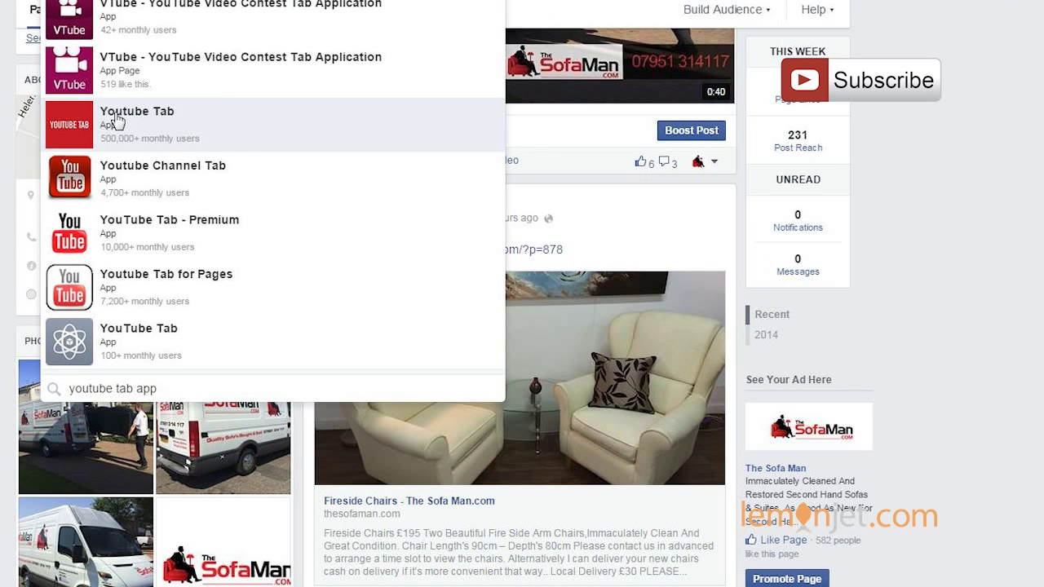
left_click(114, 119)
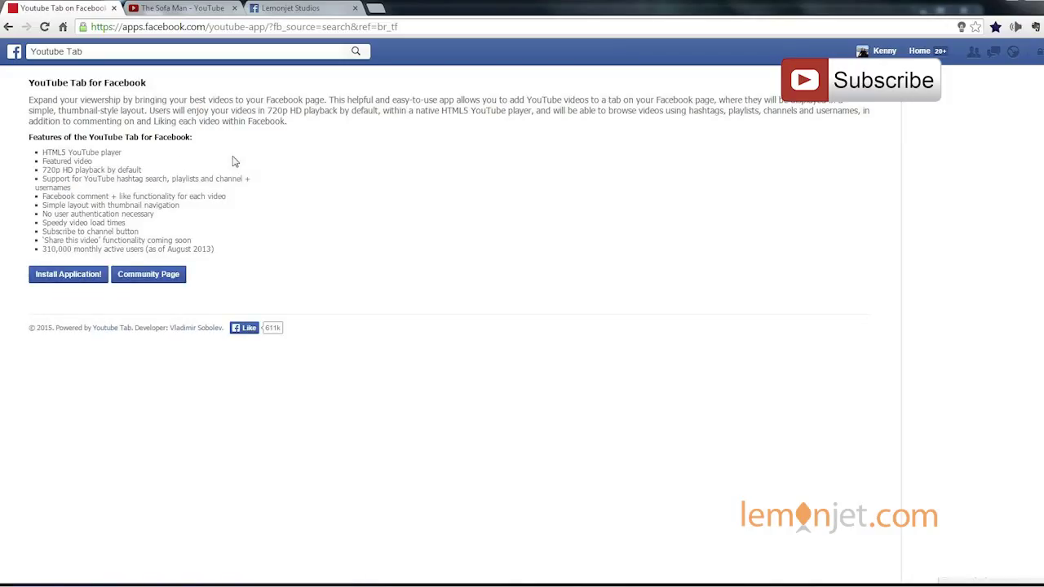
Step: Install the Youtube Tab app as a page tab on The Sofa Man page
left_click(73, 279)
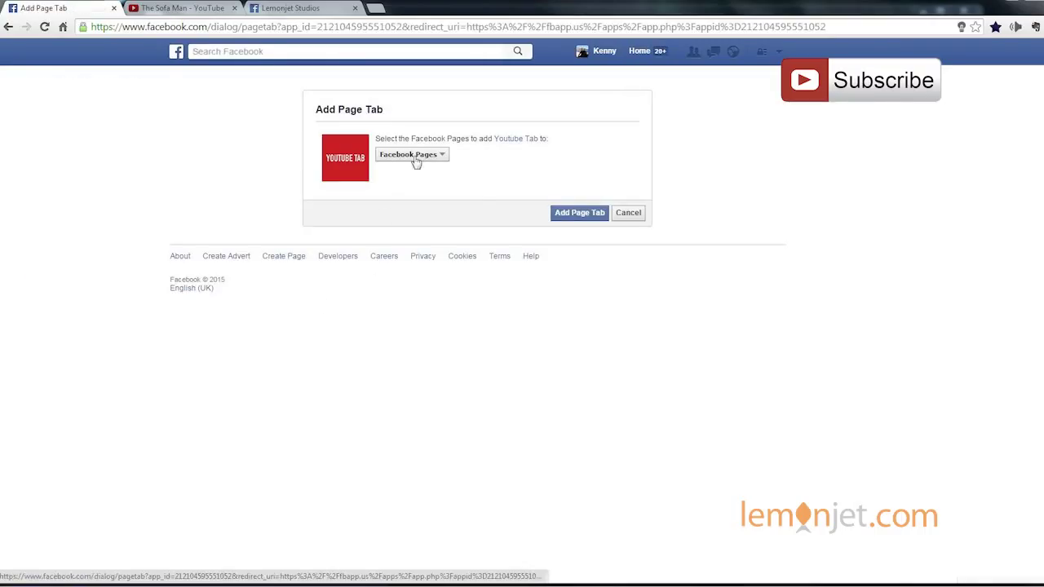
left_click(441, 157)
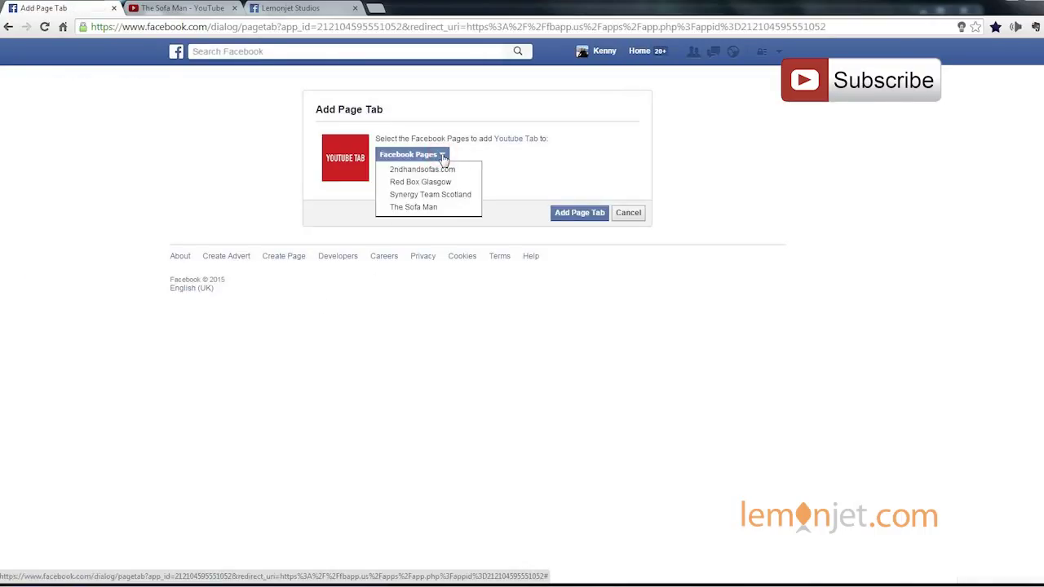
left_click(417, 210)
left_click(569, 216)
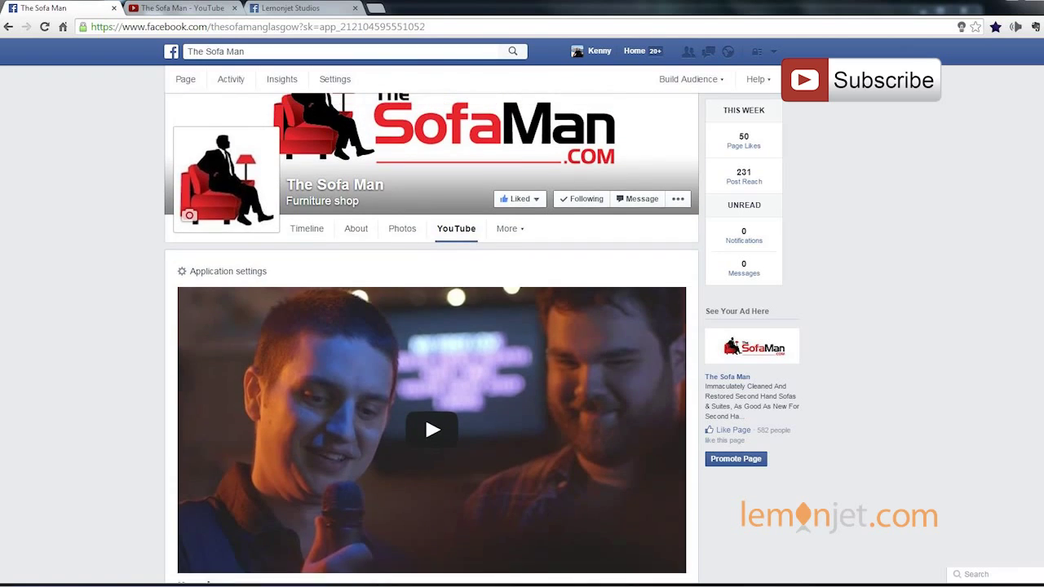
Step: Open the new YouTube tab's Application settings showing the account and player theme fields
scroll(431, 339, "down", 4)
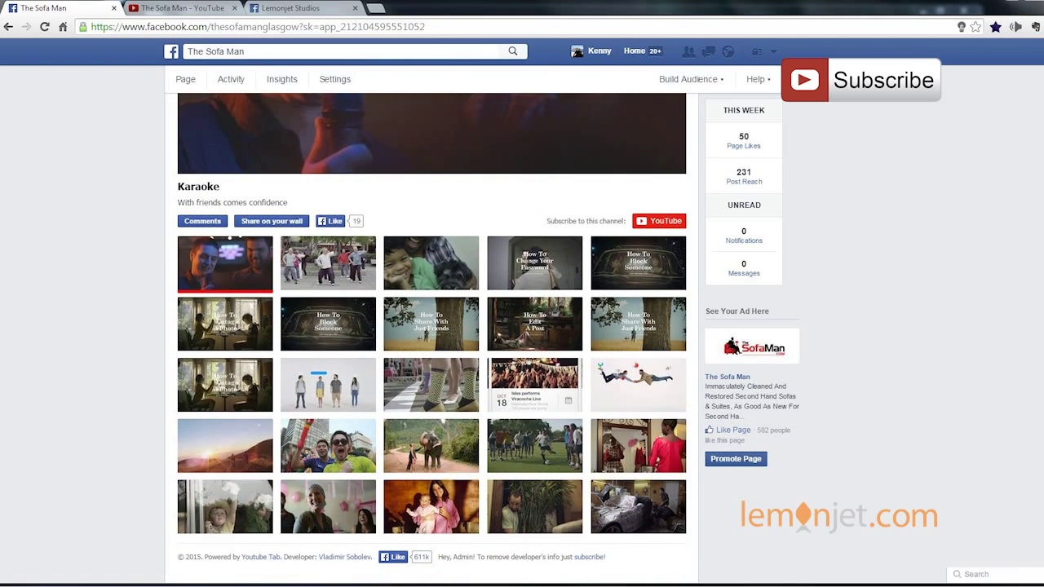
scroll(247, 243, "up", 5)
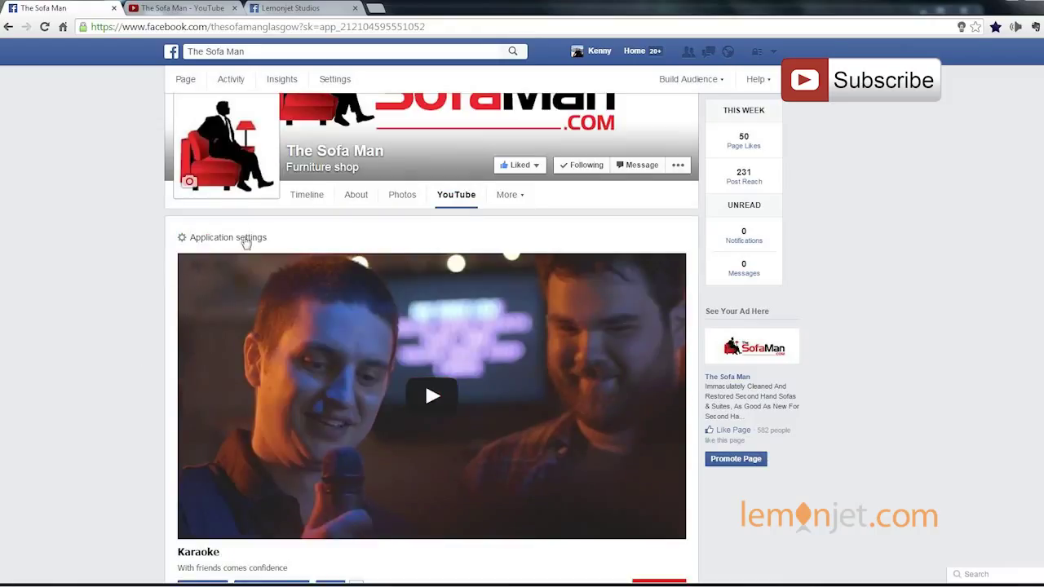
left_click(201, 244)
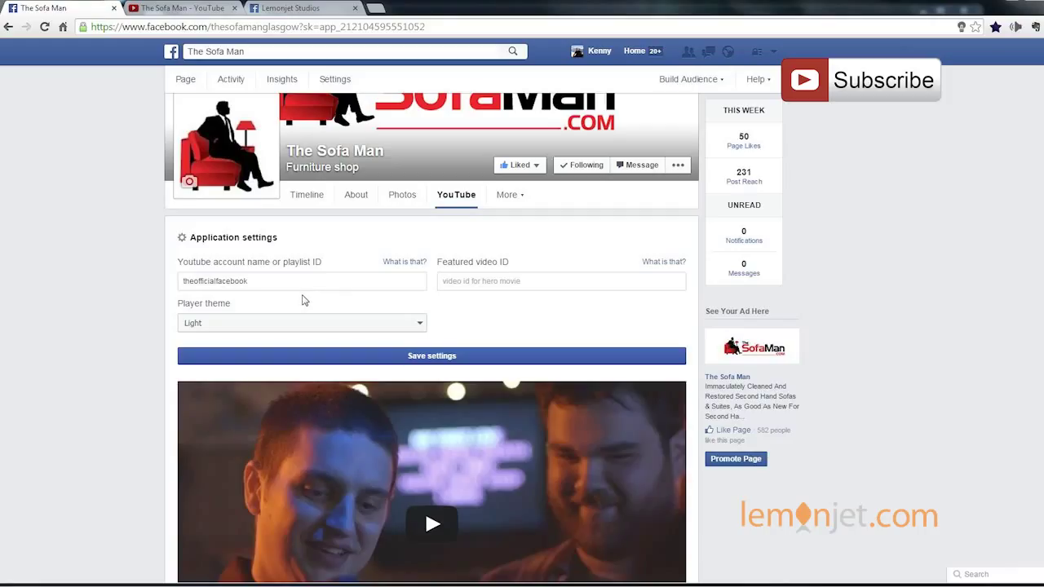
Step: Copy The Sofa Man's YouTube channel ID from the channel's web address
left_click(167, 9)
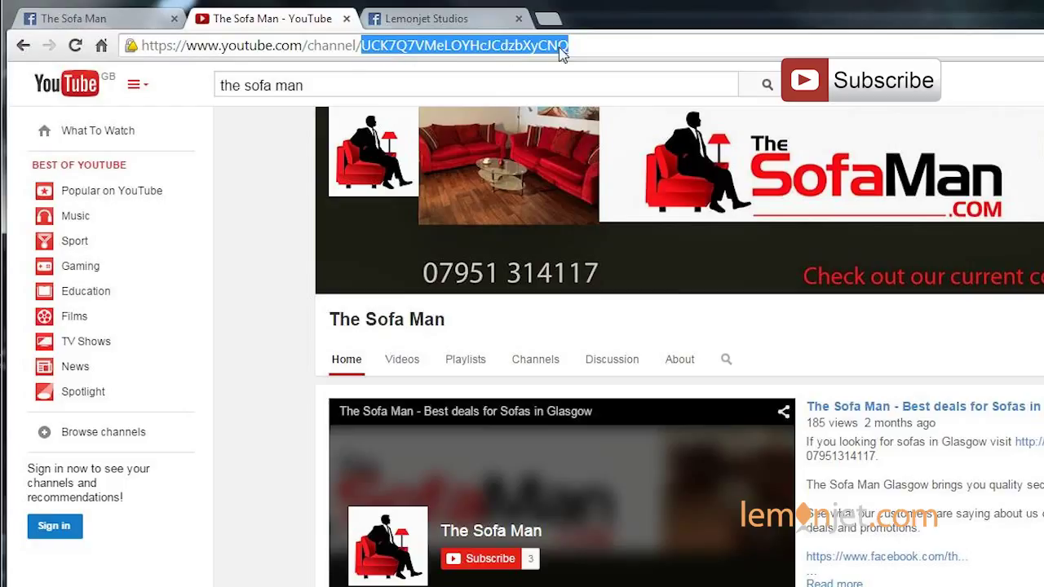
left_click(533, 47)
right_click(535, 48)
left_click(567, 106)
Step: Replace 'theofficialfacebook' in the YouTube tab's account field with the copied channel ID
left_click(129, 21)
left_click_drag(263, 275, 151, 284)
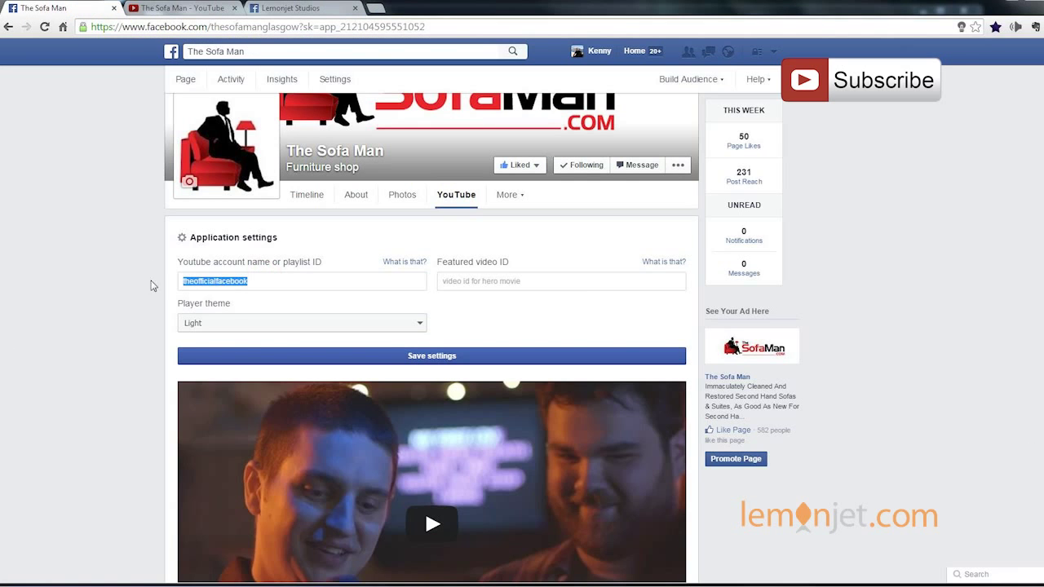
right_click(209, 279)
left_click(247, 351)
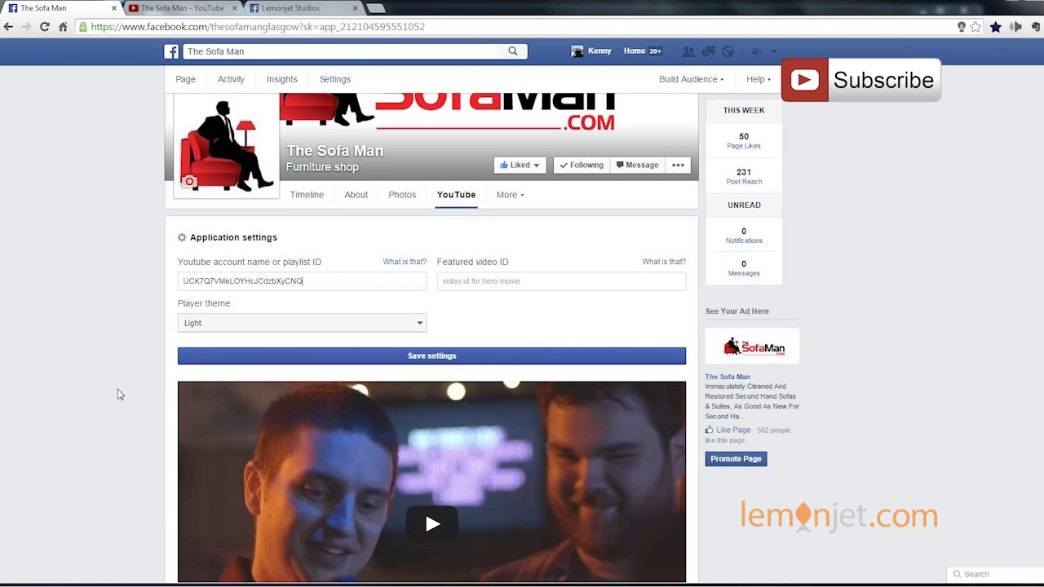
scroll(405, 522, "down", 4)
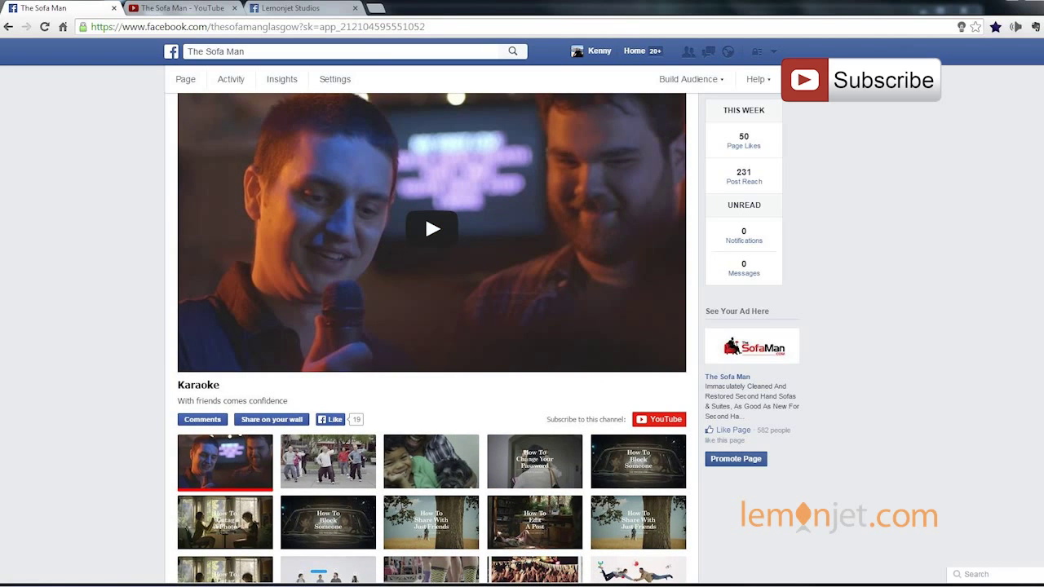
scroll(431, 338, "up", 2)
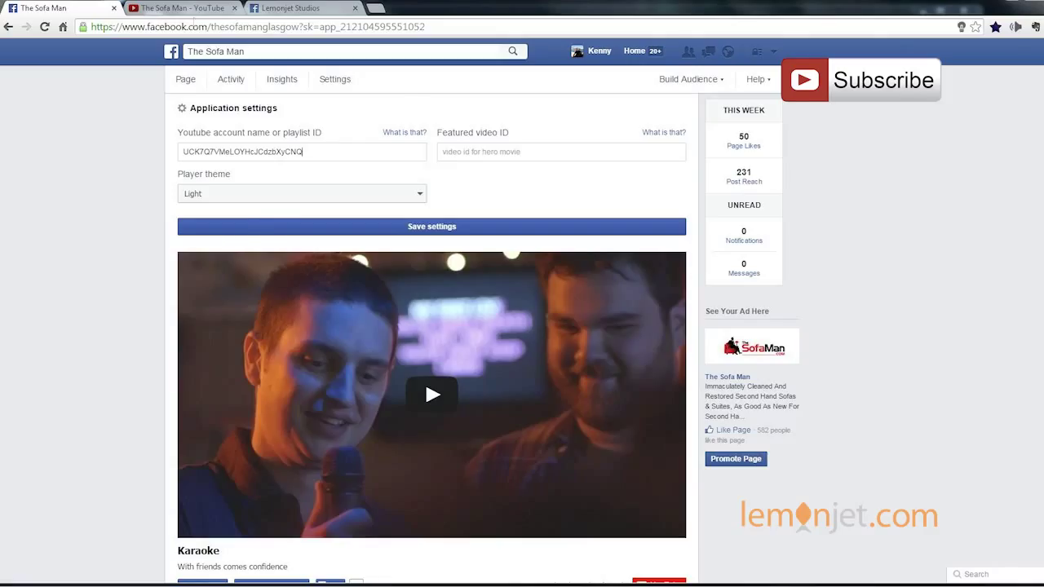
left_click(193, 10)
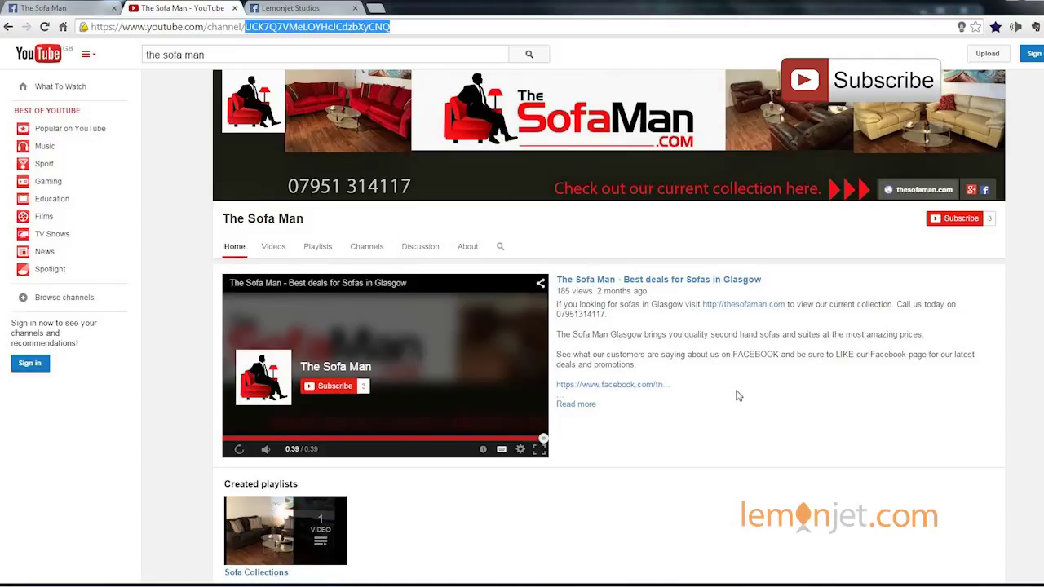
Step: Set the Featured video ID to F2lvzy0j70k using the channel video's URL
scroll(738, 396, "down", 1)
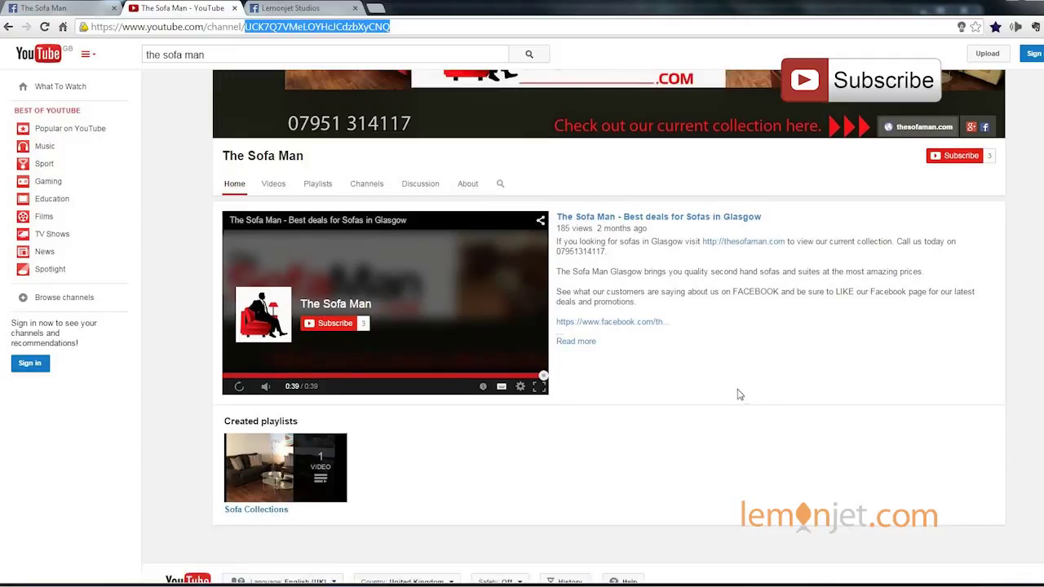
right_click(363, 261)
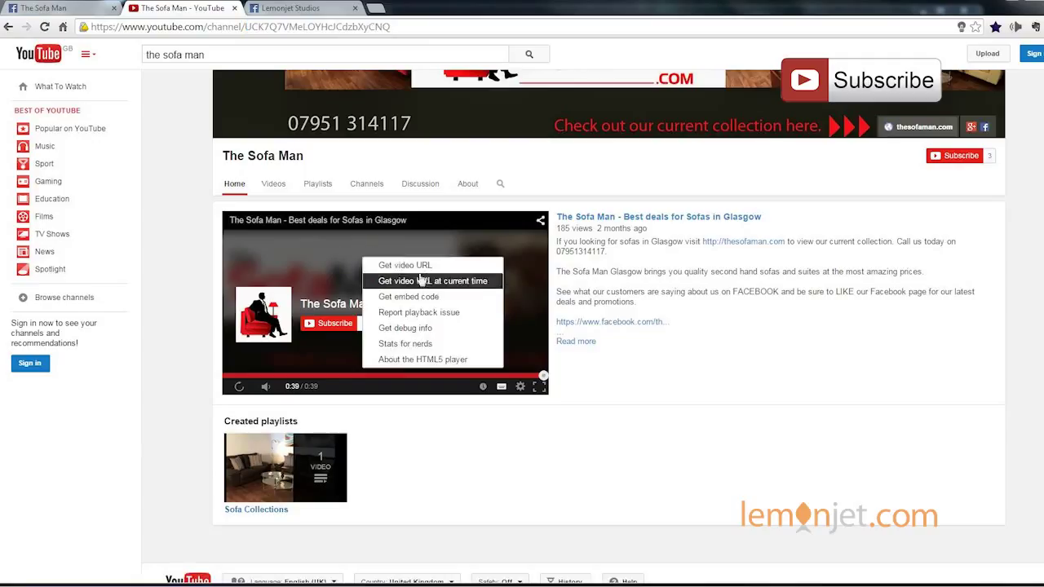
left_click(395, 265)
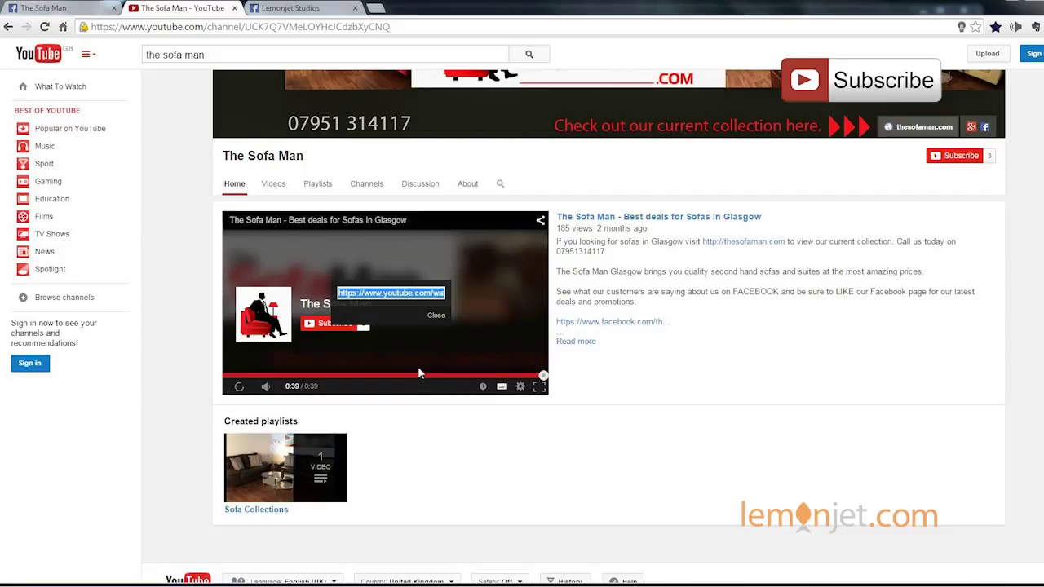
left_click(56, 12)
right_click(491, 153)
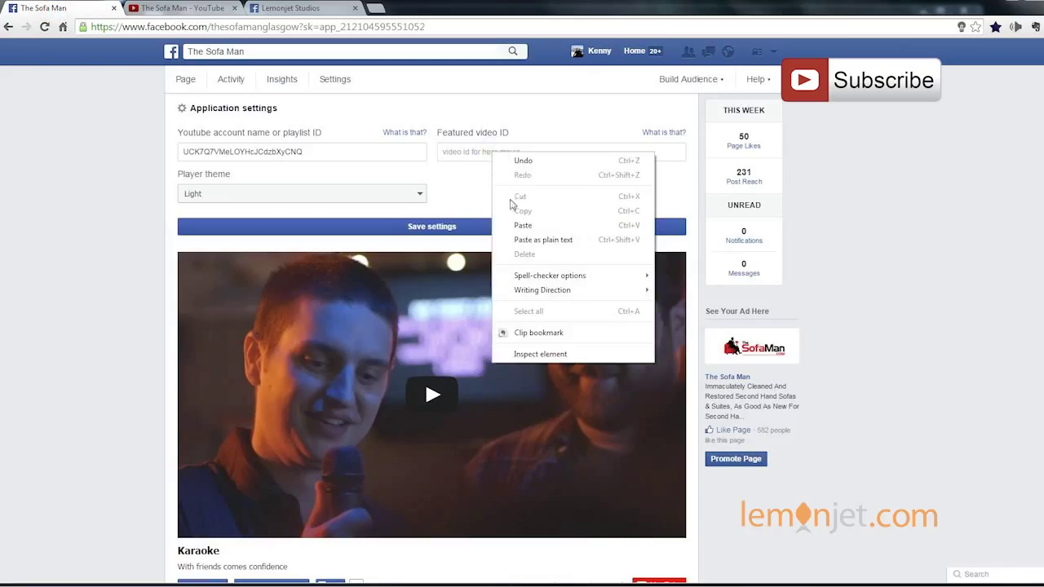
left_click(522, 225)
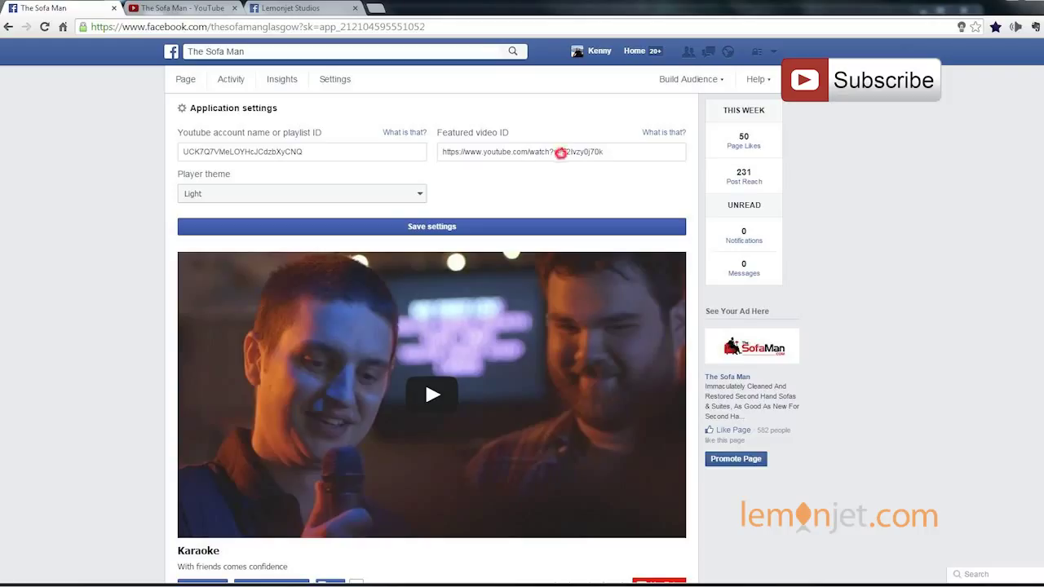
left_click_drag(560, 153, 451, 152)
key("BackSpace")
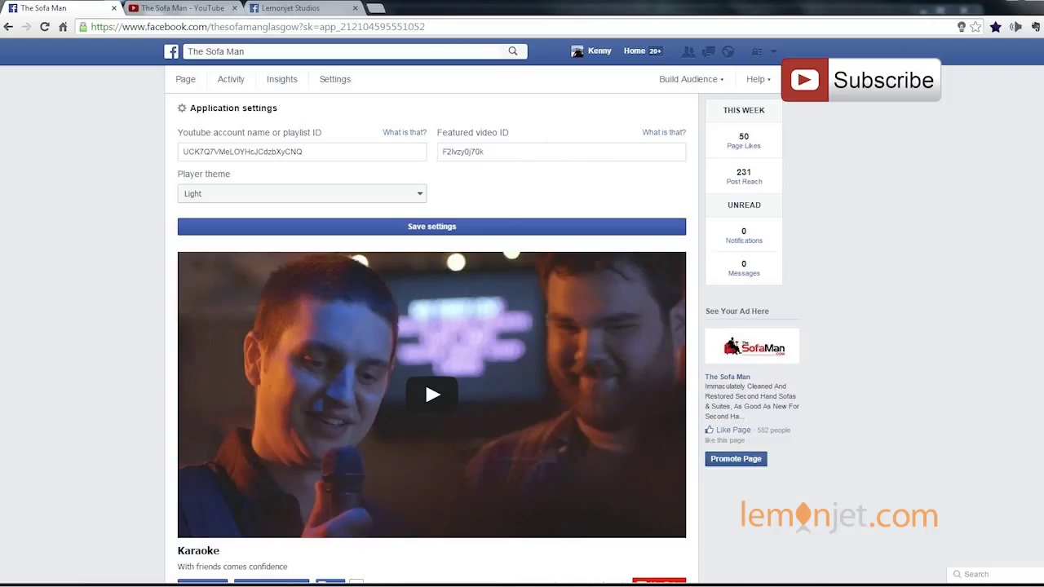
left_click(496, 152)
Step: Keep the Light player theme and save the YouTube tab application settings
left_click(389, 201)
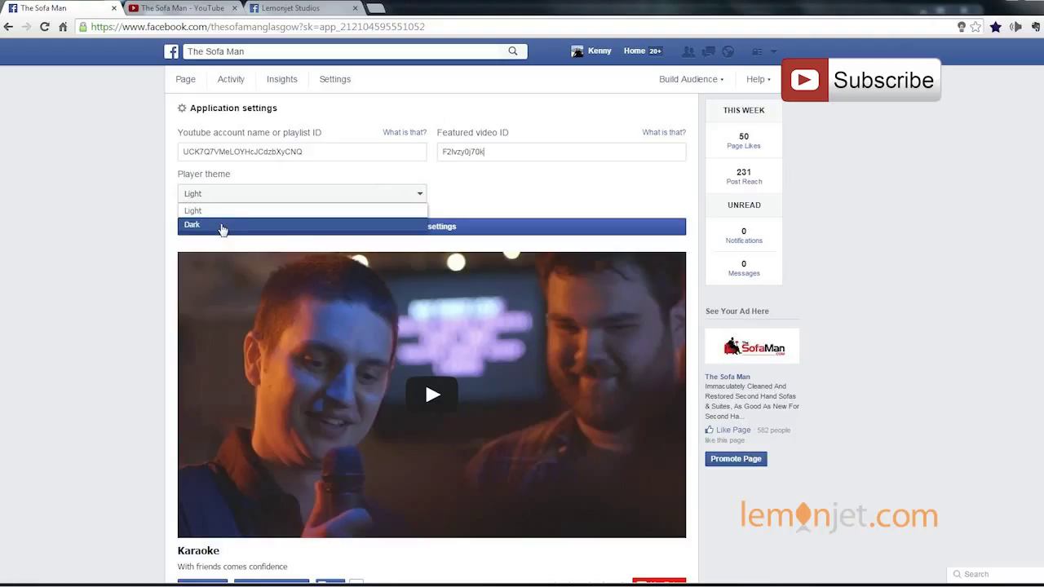
left_click(222, 210)
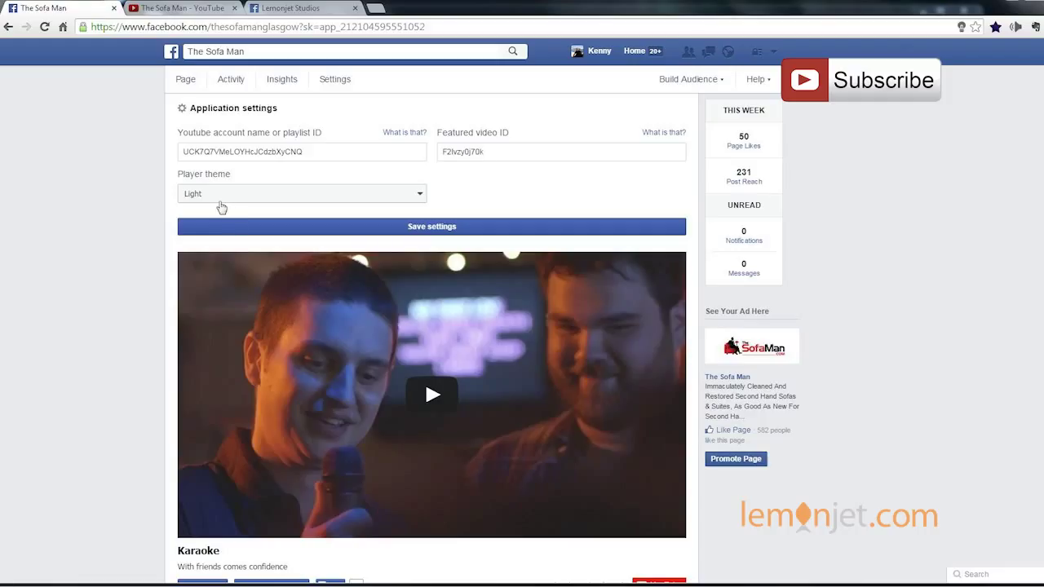
left_click(433, 231)
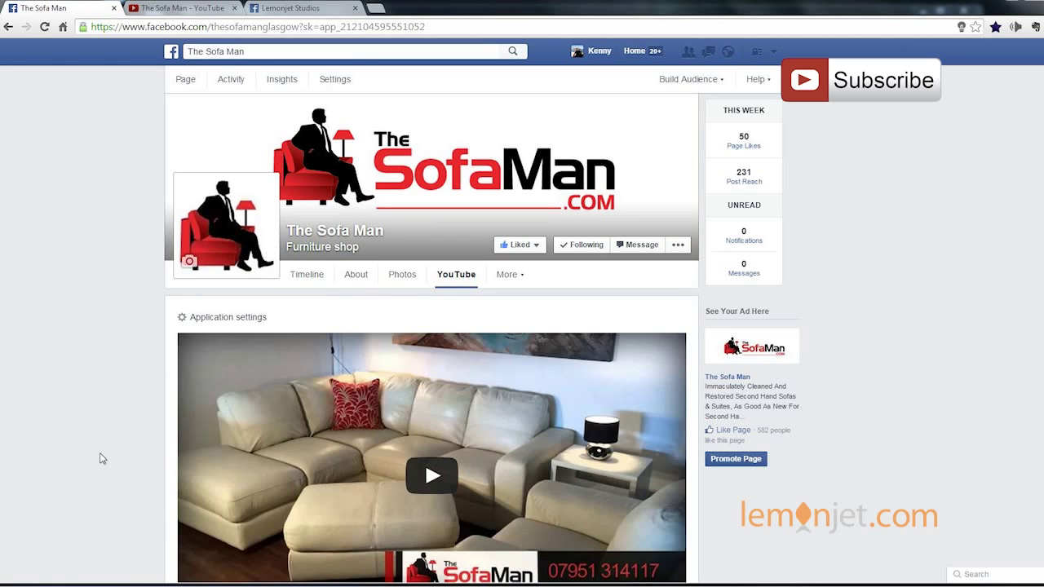
scroll(100, 459, "down", 3)
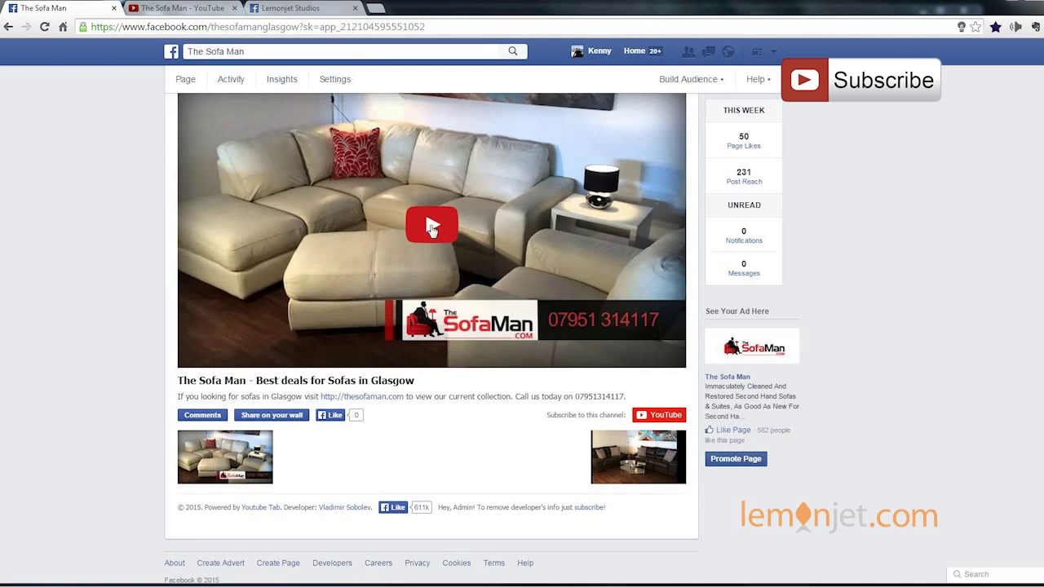
Step: Play and pause the featured sofa video, then go back to the page's Timeline
left_click(432, 228)
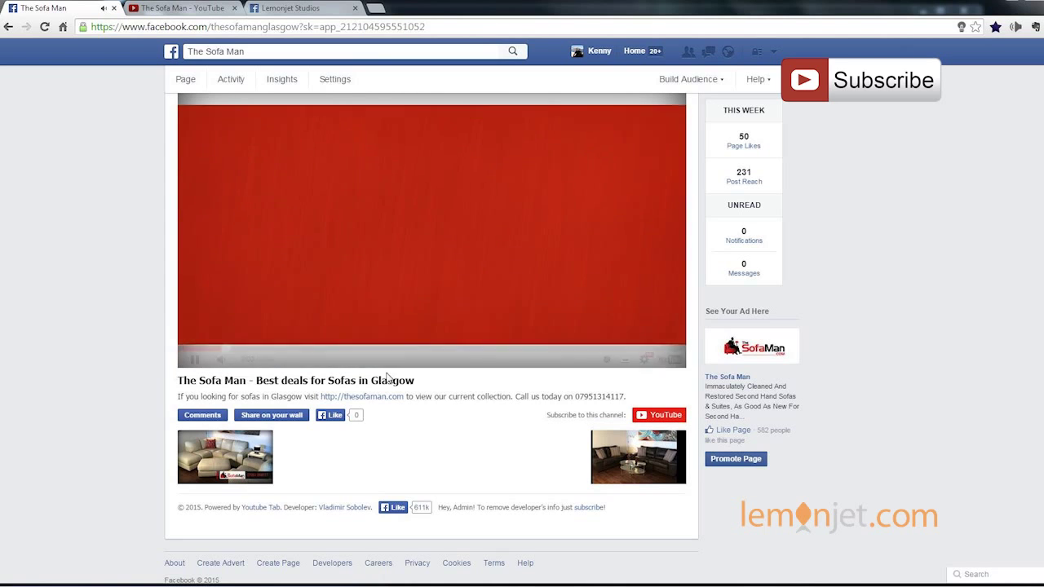
left_click(195, 359)
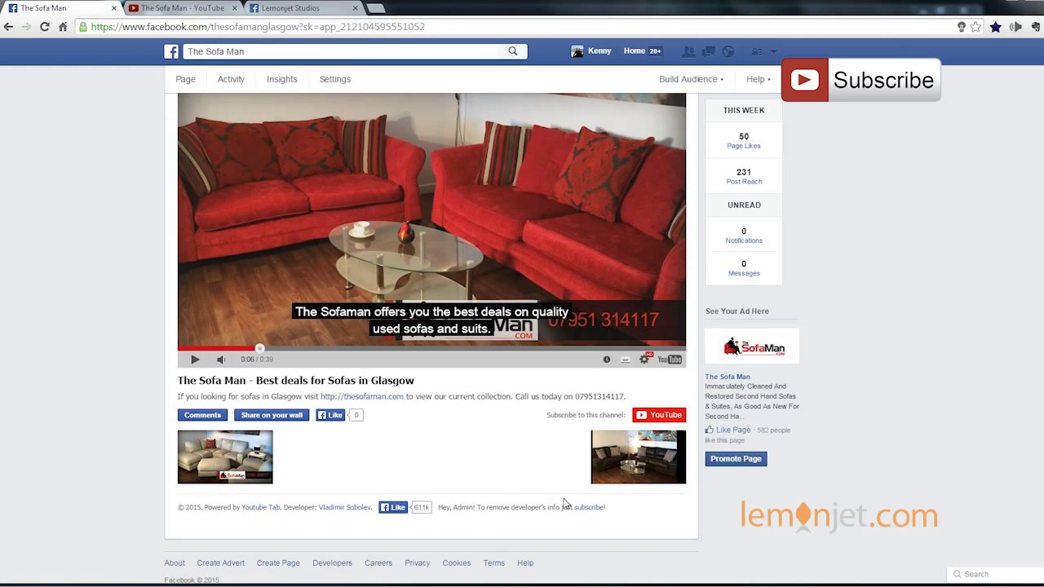
scroll(518, 453, "up", 3)
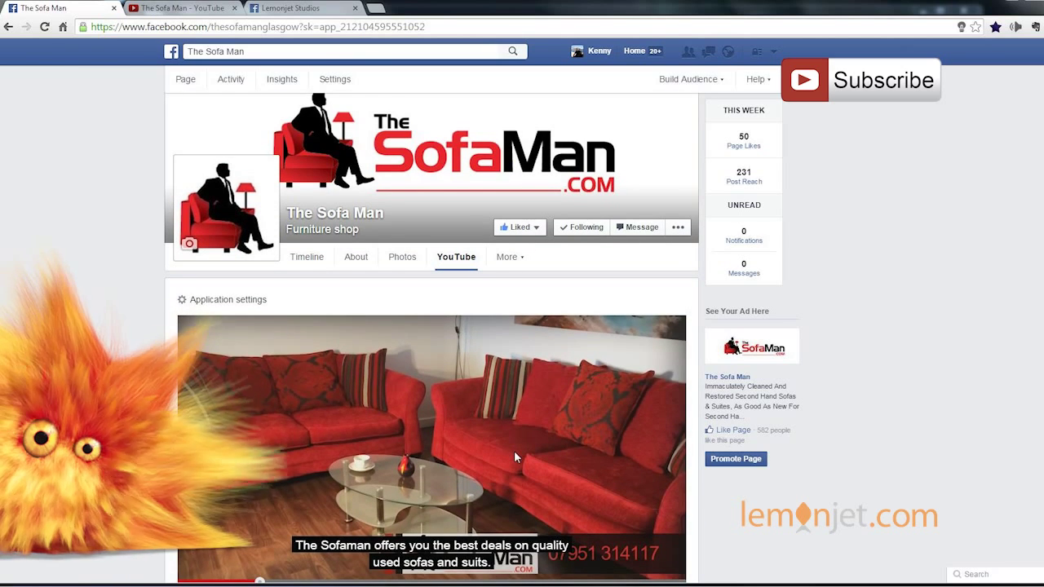
left_click(309, 260)
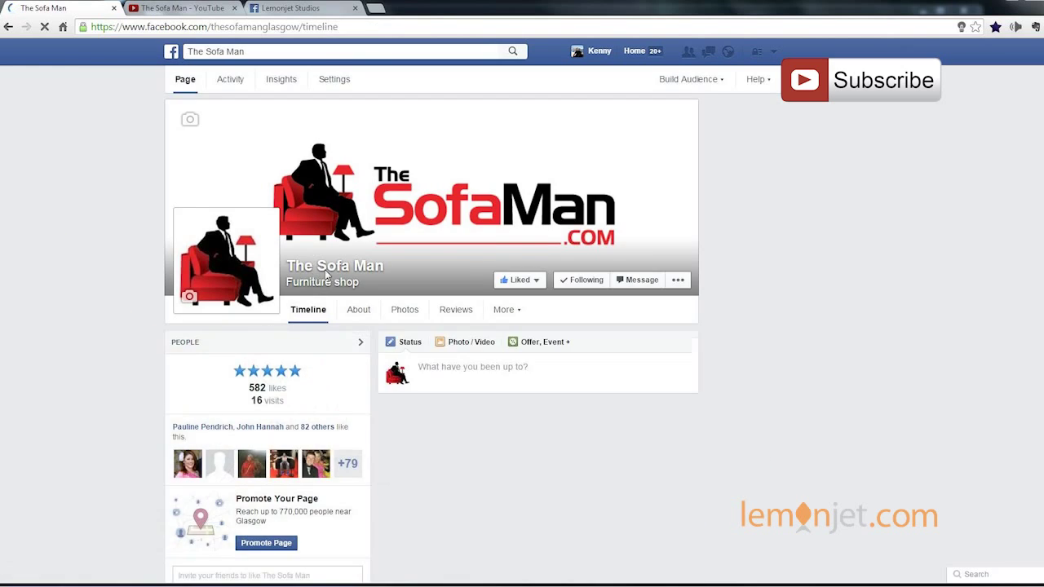
scroll(79, 456, "down", 7)
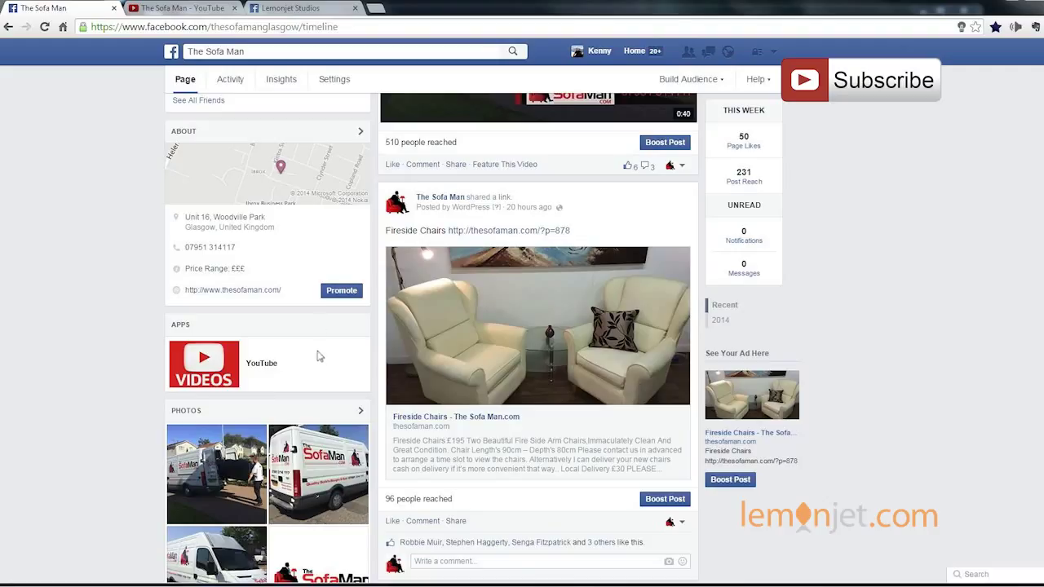
Step: Rename the Youtube Tab app's page tab to 'Check out our videos' in Settings > Apps
left_click(336, 81)
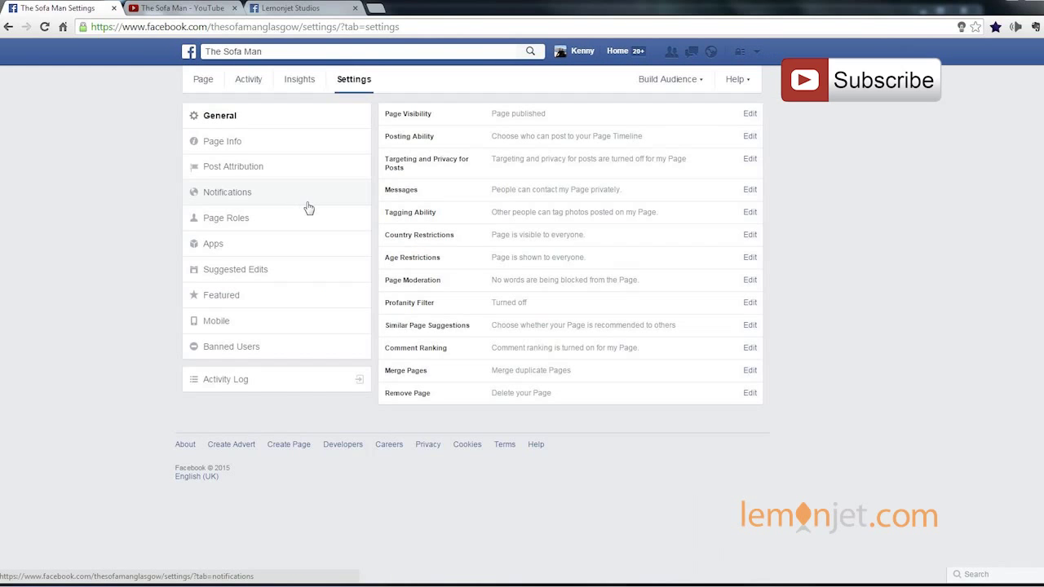
left_click(218, 250)
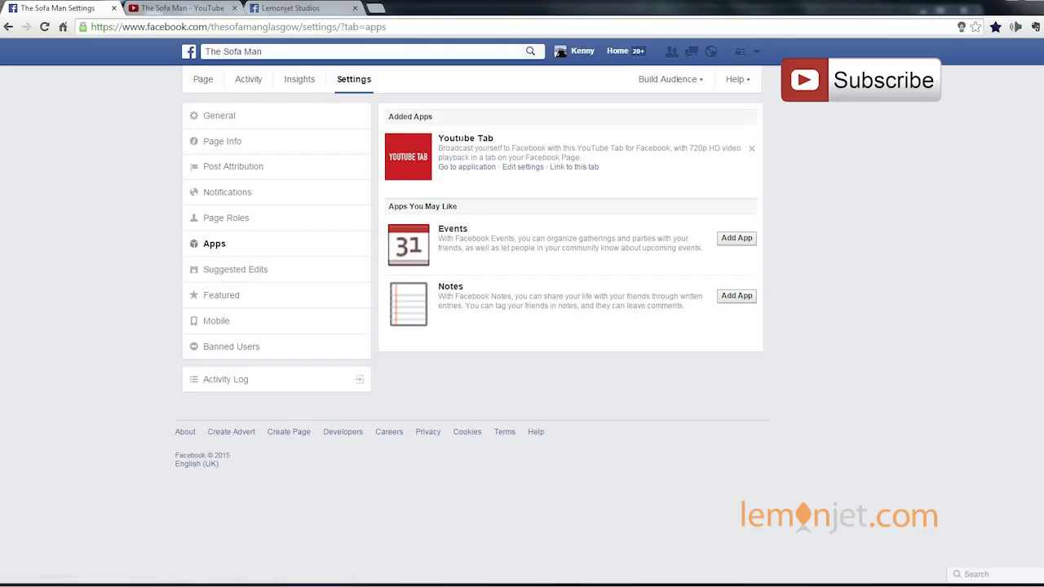
left_click(521, 168)
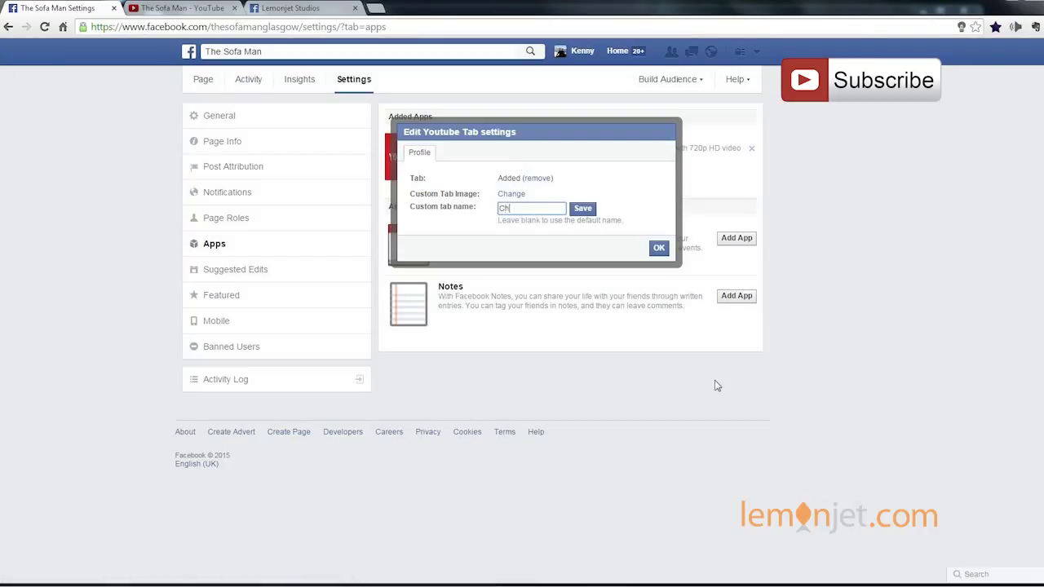
type("deos")
left_click(583, 209)
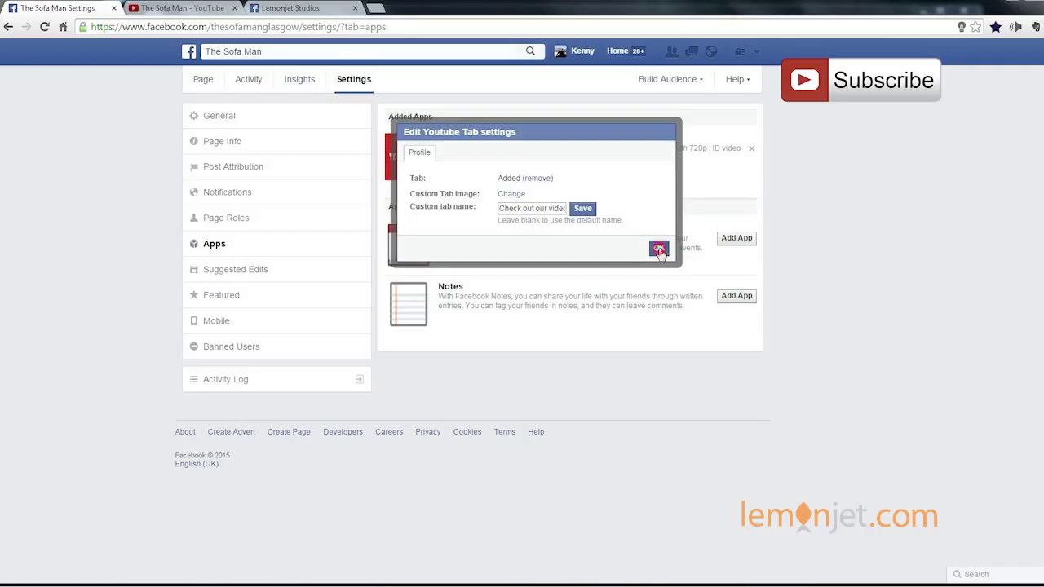
left_click(658, 249)
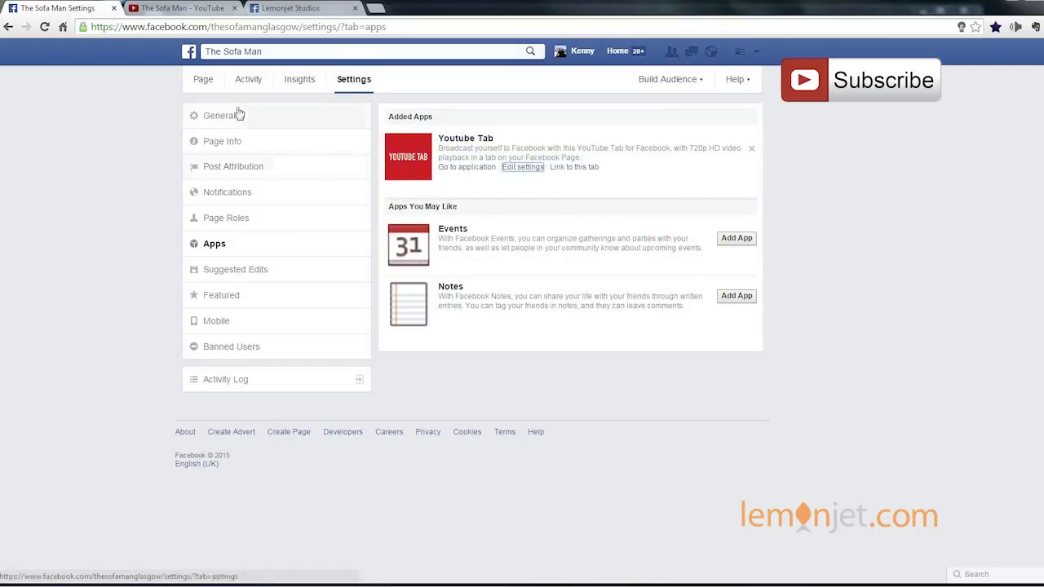
left_click(202, 79)
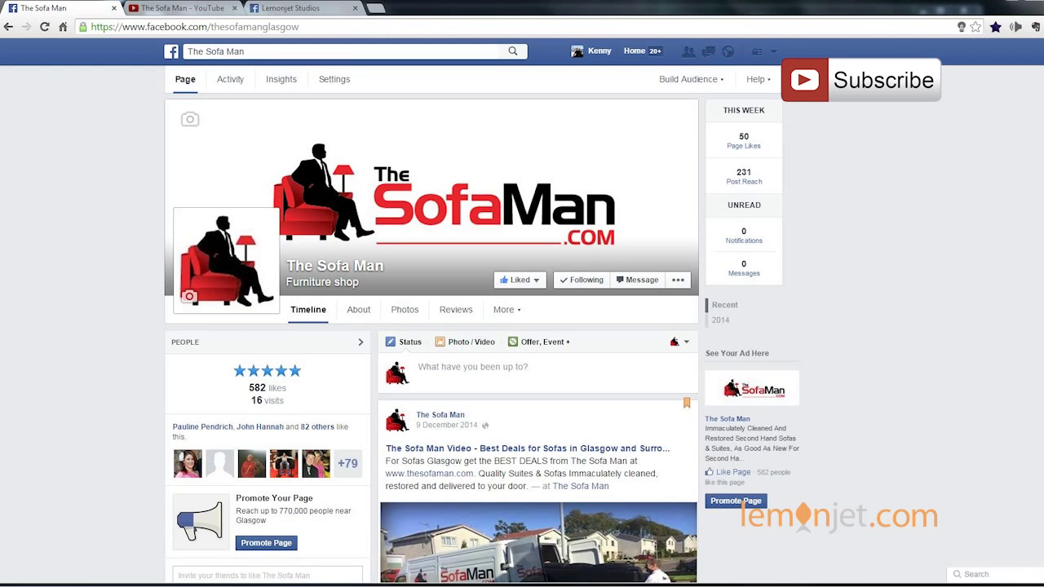
scroll(538, 342, "down", 8)
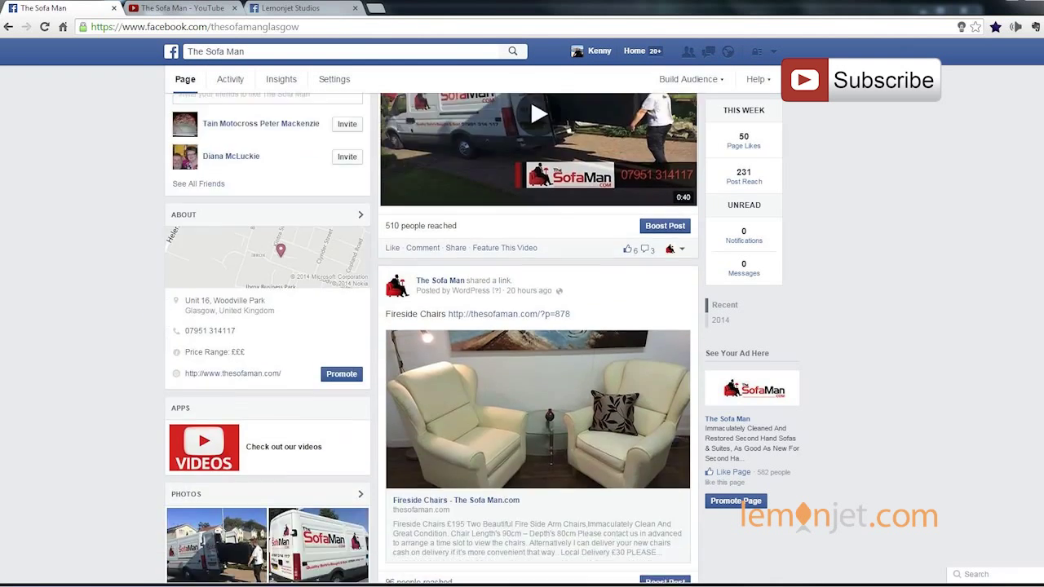